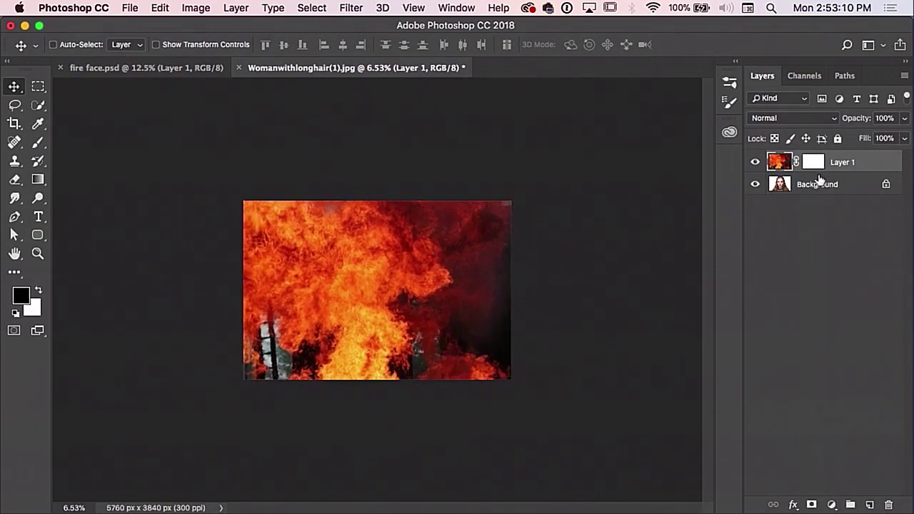
# - Try the Linear Light blend mode on the fire layer, and settle on Vivid Light
pyautogui.click(798, 120)
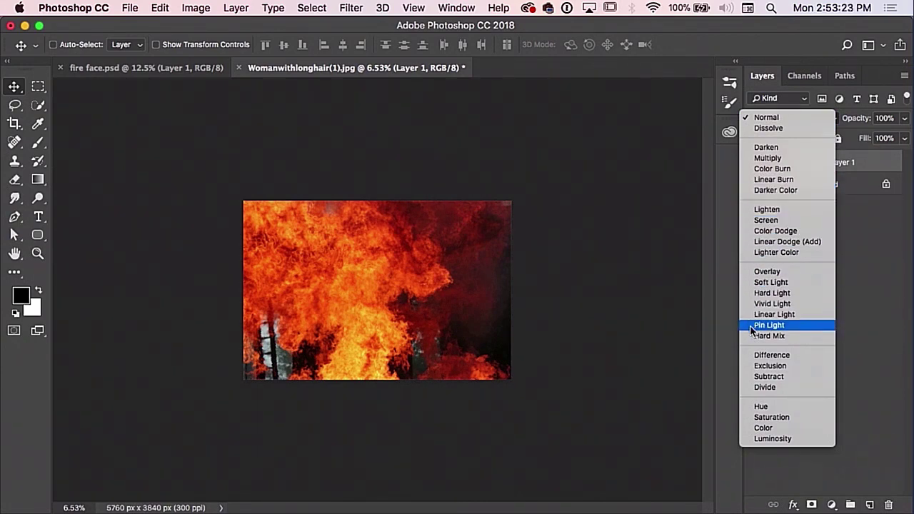
pyautogui.click(802, 317)
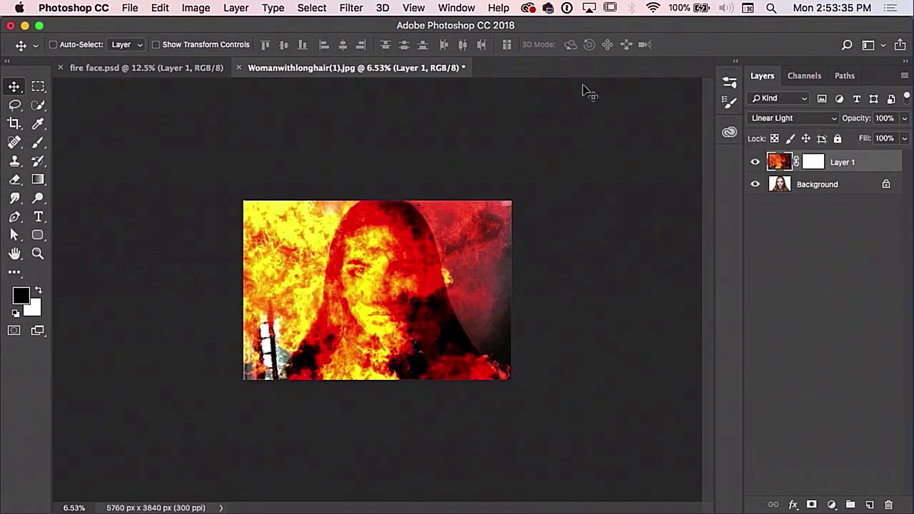
pyautogui.click(785, 120)
pyautogui.click(785, 107)
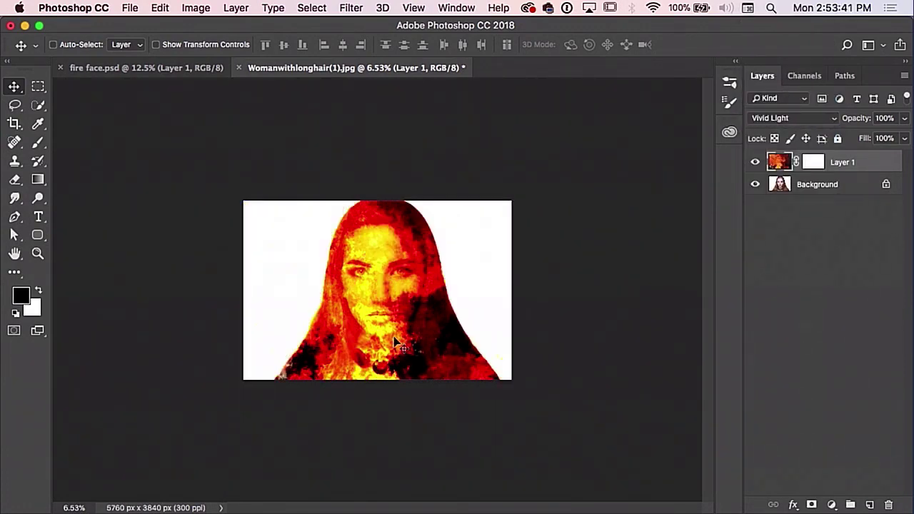
# - Target the fire layer's mask and paint over the woman's forehead in black with a 500 px brush
pyautogui.press('super+0')
pyautogui.scroll(2, 400, 346)
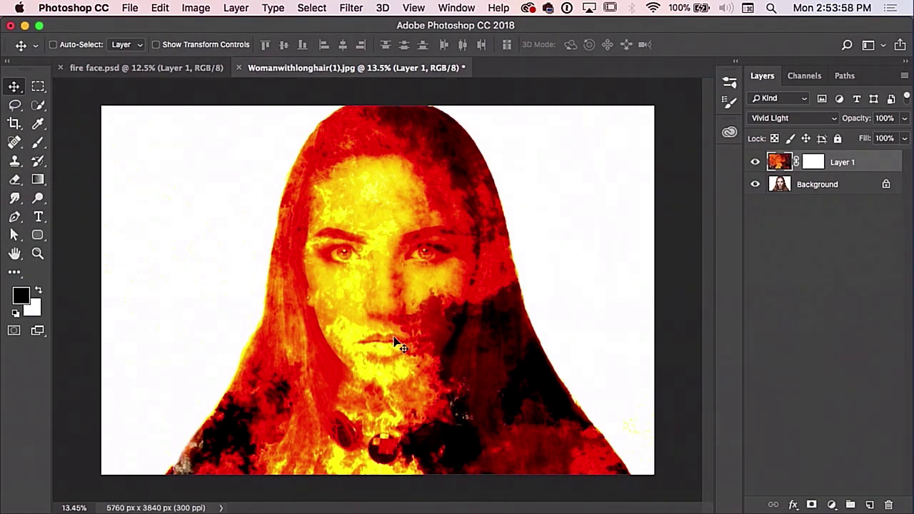
pyautogui.click(813, 162)
pyautogui.press('b')
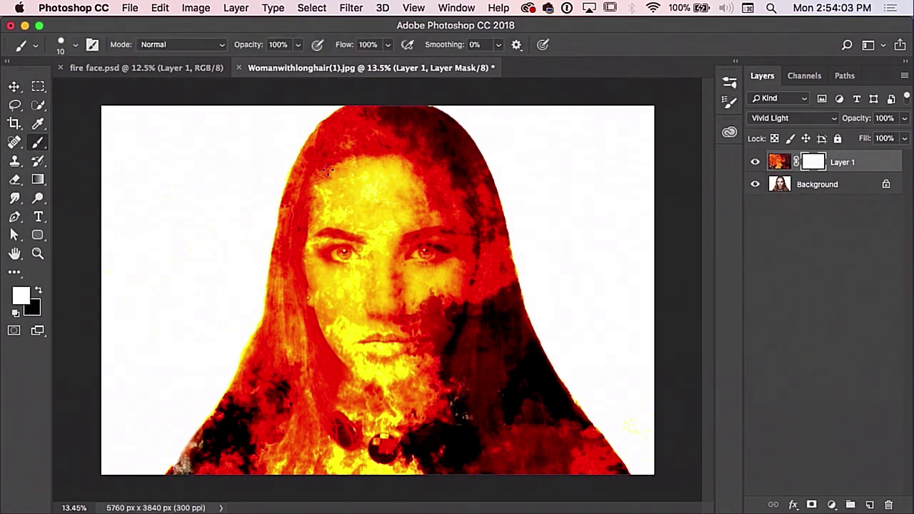
pyautogui.press(']')
pyautogui.press(']')
pyautogui.press(']')
pyautogui.press(']')
pyautogui.press('x')
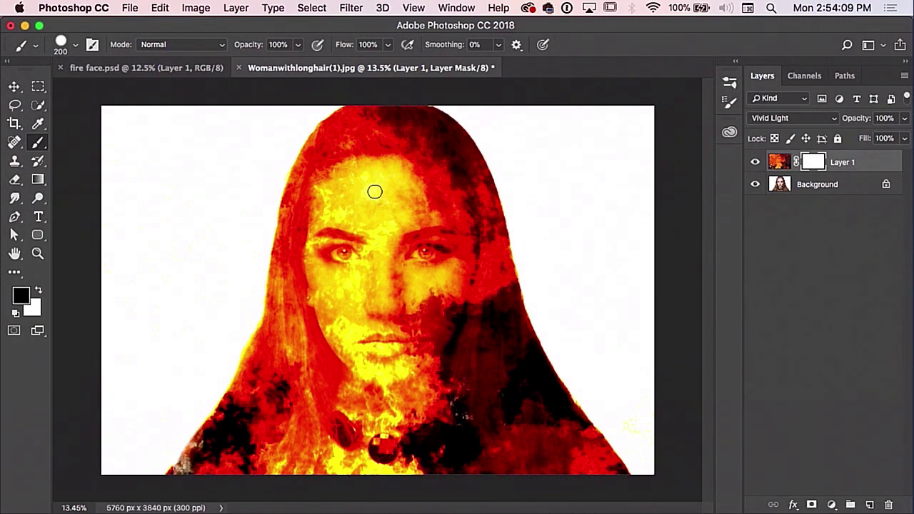
pyautogui.press(']')
pyautogui.press(']')
pyautogui.press(']')
pyautogui.press(']')
pyautogui.moveTo(387, 188)
pyautogui.mouseDown()
pyautogui.moveTo(360, 186)
pyautogui.moveTo(372, 215)
pyautogui.moveTo(364, 185)
pyautogui.mouseUp()
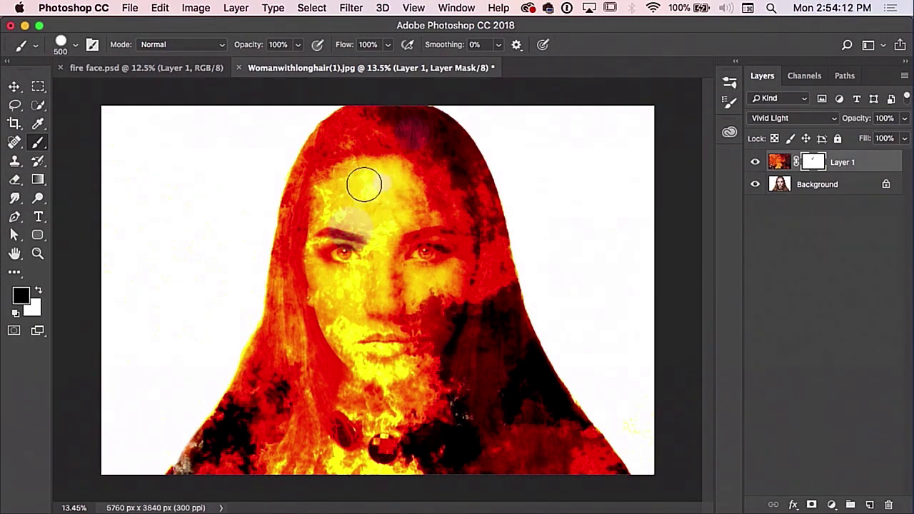
# - Switch to the soft round brush with 0% hardness and mask the fire off the woman's face and neck in black
pyautogui.click(79, 45)
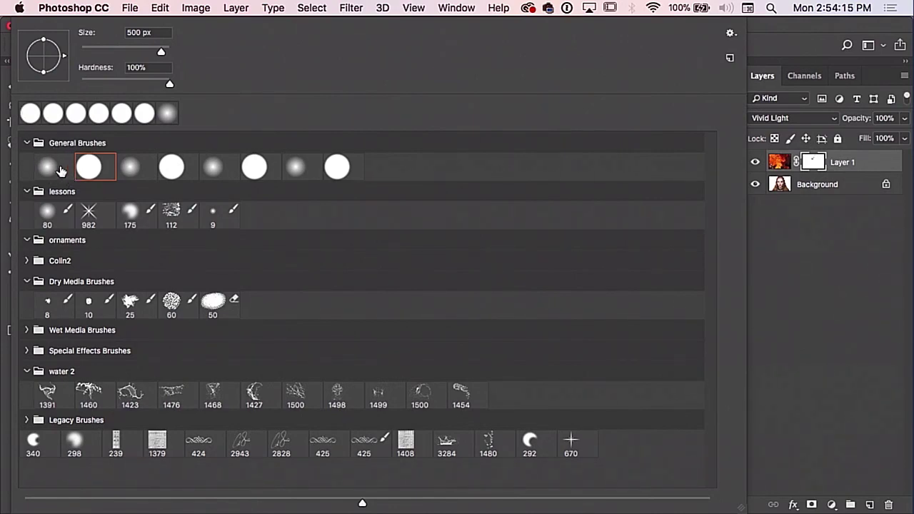
pyautogui.click(47, 166)
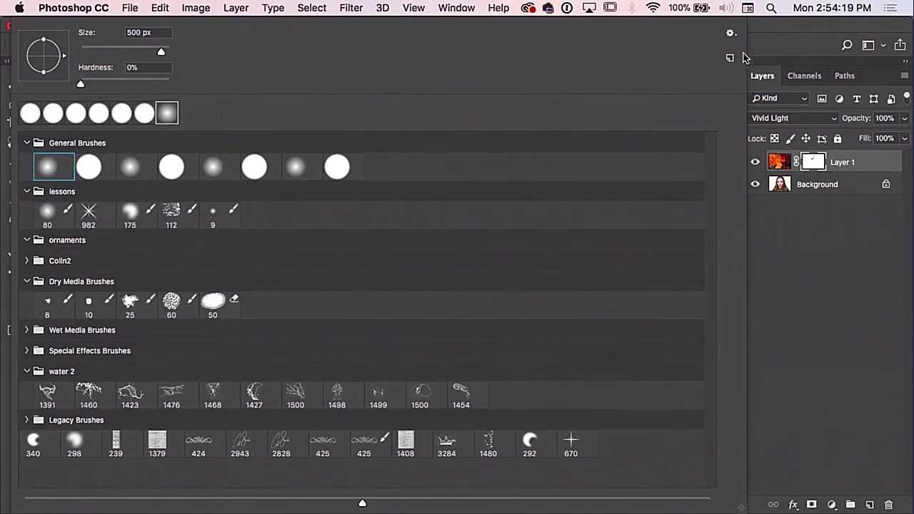
pyautogui.click(768, 35)
pyautogui.moveTo(331, 172)
pyautogui.mouseDown()
pyautogui.moveTo(360, 193)
pyautogui.moveTo(379, 194)
pyautogui.moveTo(374, 185)
pyautogui.moveTo(364, 202)
pyautogui.moveTo(358, 244)
pyautogui.moveTo(377, 194)
pyautogui.moveTo(345, 192)
pyautogui.moveTo(312, 228)
pyautogui.moveTo(307, 261)
pyautogui.moveTo(317, 295)
pyautogui.moveTo(388, 173)
pyautogui.moveTo(335, 199)
pyautogui.moveTo(322, 224)
pyautogui.moveTo(328, 300)
pyautogui.moveTo(360, 353)
pyautogui.moveTo(408, 320)
pyautogui.moveTo(381, 372)
pyautogui.moveTo(397, 324)
pyautogui.moveTo(387, 262)
pyautogui.moveTo(356, 244)
pyautogui.moveTo(370, 256)
pyautogui.moveTo(362, 300)
pyautogui.moveTo(371, 234)
pyautogui.moveTo(395, 192)
pyautogui.moveTo(367, 189)
pyautogui.moveTo(393, 192)
pyautogui.moveTo(423, 217)
pyautogui.moveTo(434, 252)
pyautogui.moveTo(404, 340)
pyautogui.moveTo(437, 313)
pyautogui.moveTo(406, 354)
pyautogui.moveTo(435, 322)
pyautogui.moveTo(443, 270)
pyautogui.moveTo(410, 184)
pyautogui.moveTo(379, 170)
pyautogui.moveTo(347, 180)
pyautogui.moveTo(330, 223)
pyautogui.moveTo(329, 294)
pyautogui.moveTo(359, 327)
pyautogui.moveTo(343, 401)
pyautogui.moveTo(380, 380)
pyautogui.moveTo(382, 400)
pyautogui.moveTo(403, 393)
pyautogui.moveTo(410, 402)
pyautogui.moveTo(429, 363)
pyautogui.moveTo(424, 405)
pyautogui.moveTo(370, 412)
pyautogui.moveTo(346, 404)
pyautogui.moveTo(354, 417)
pyautogui.moveTo(403, 421)
pyautogui.moveTo(430, 383)
pyautogui.moveTo(424, 322)
pyautogui.mouseUp()
pyautogui.hotkey('ctrl', 'z')
pyautogui.moveTo(422, 205)
pyautogui.mouseDown()
pyautogui.moveTo(451, 262)
pyautogui.moveTo(446, 289)
pyautogui.moveTo(428, 196)
pyautogui.moveTo(406, 175)
pyautogui.moveTo(366, 167)
pyautogui.moveTo(345, 198)
pyautogui.moveTo(424, 277)
pyautogui.moveTo(576, 236)
pyautogui.moveTo(428, 221)
pyautogui.moveTo(397, 266)
pyautogui.moveTo(414, 266)
pyautogui.moveTo(354, 227)
pyautogui.mouseUp()
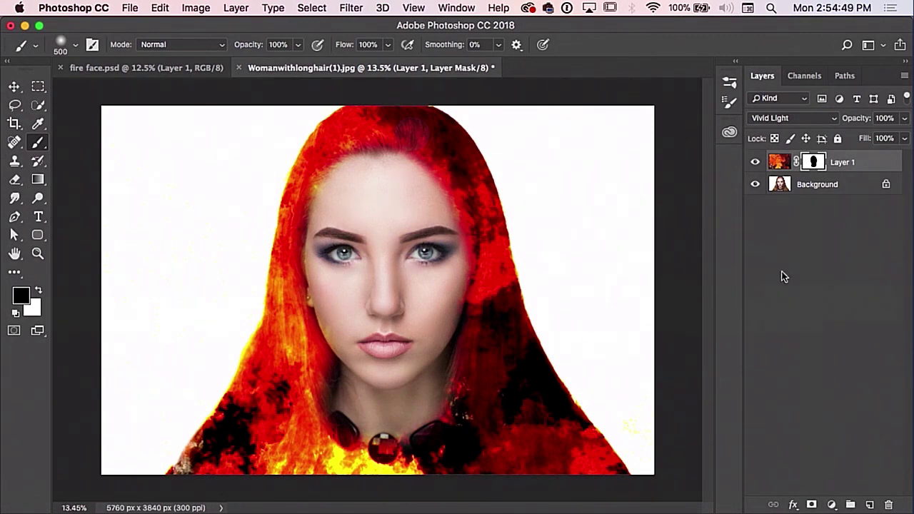
# - Add a Threshold adjustment layer directly above the Background and set its threshold level to 121
pyautogui.click(830, 505)
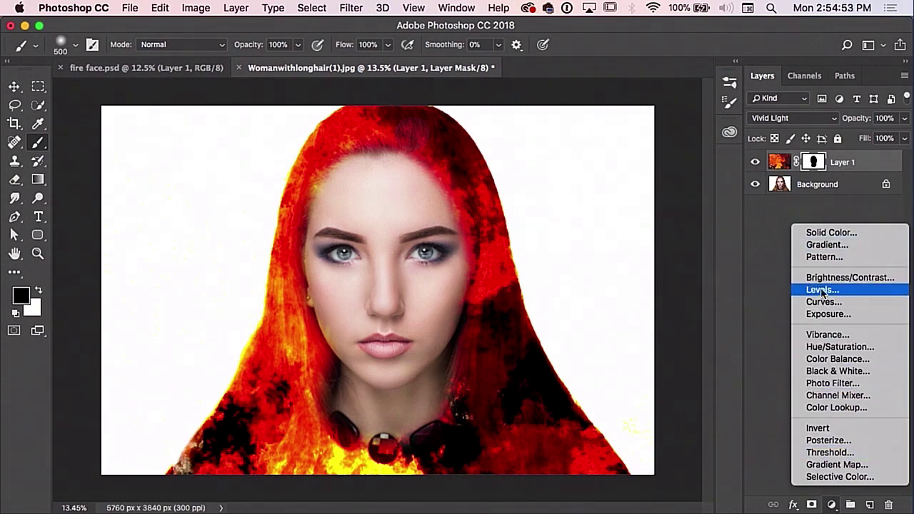
pyautogui.click(809, 187)
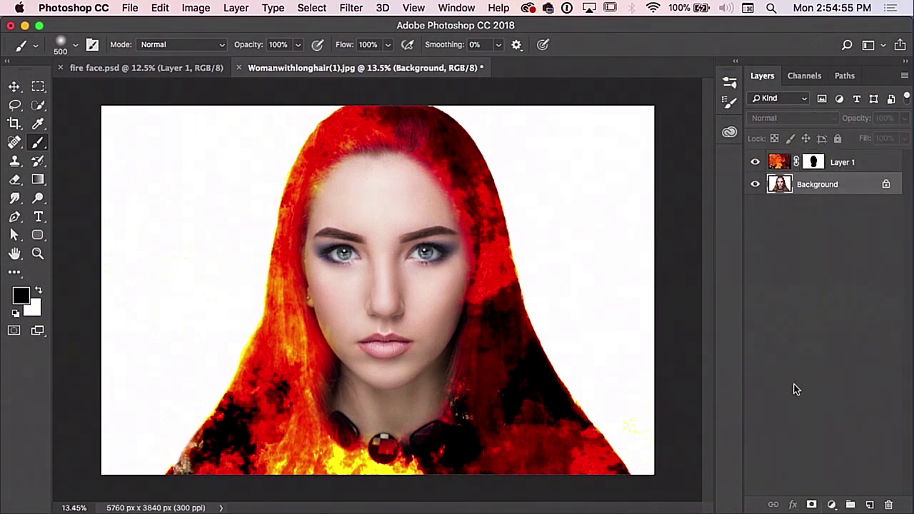
pyautogui.click(831, 505)
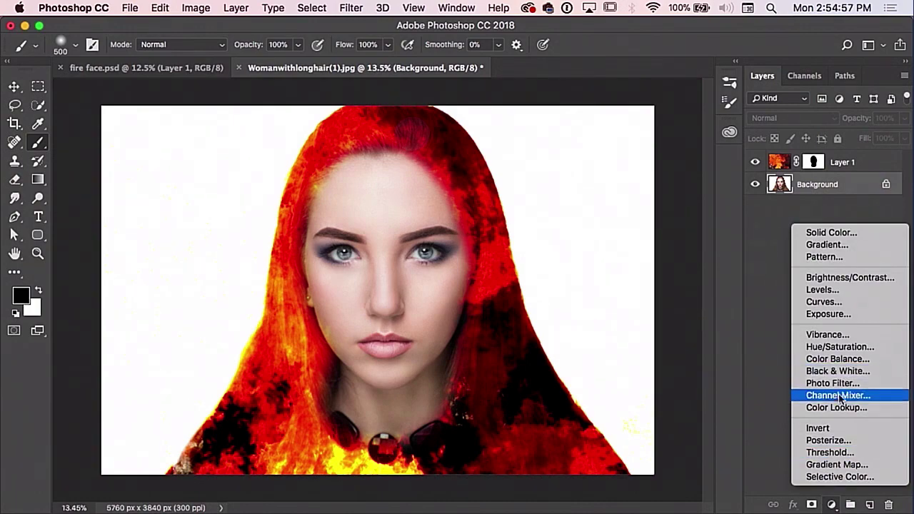
pyautogui.click(832, 453)
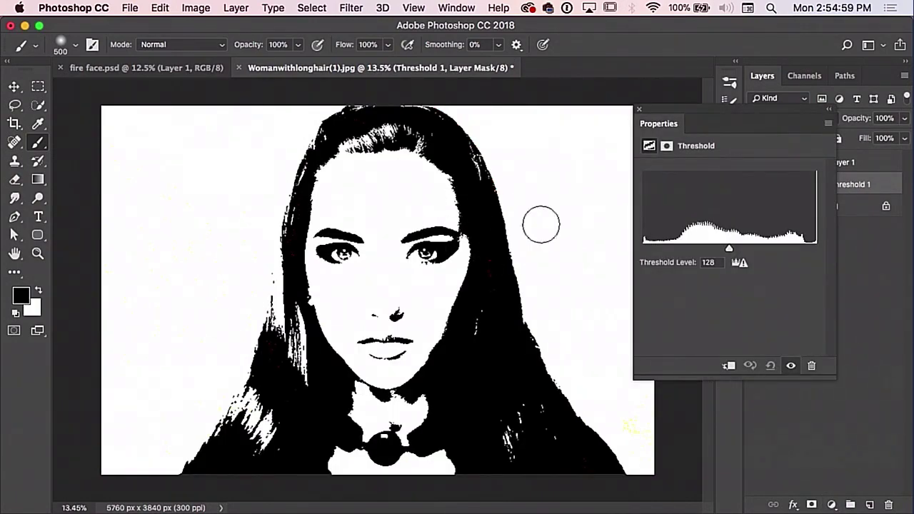
pyautogui.moveTo(726, 250)
pyautogui.mouseDown()
pyautogui.moveTo(710, 249)
pyautogui.moveTo(755, 252)
pyautogui.moveTo(725, 251)
pyautogui.mouseUp()
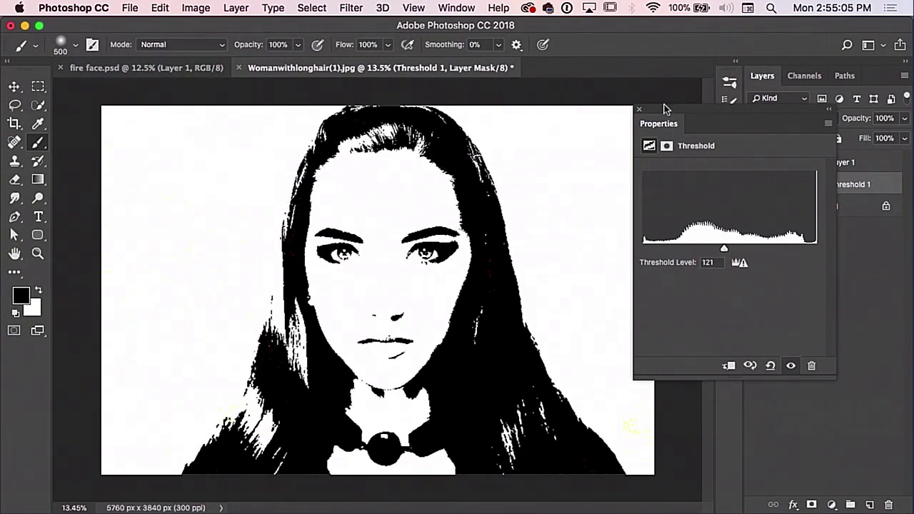
pyautogui.click(640, 110)
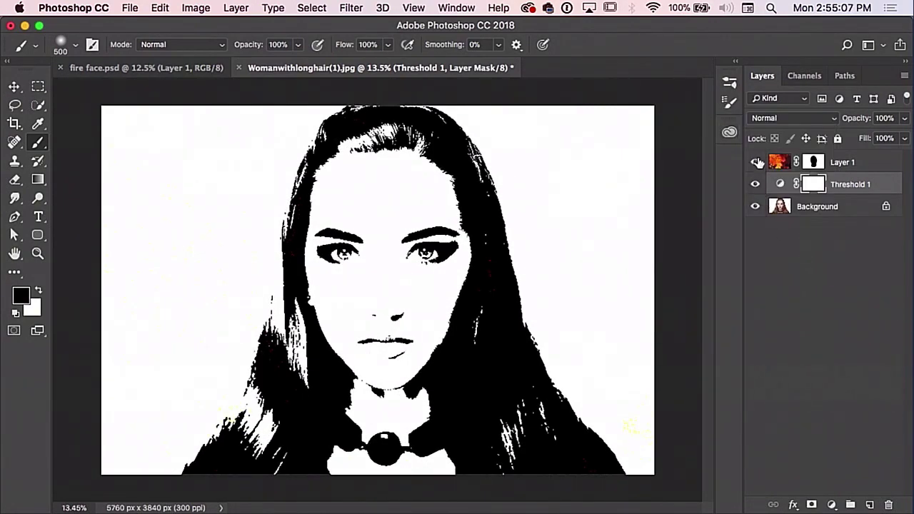
# - Copy the fire layer's mask onto the Threshold layer, replacing the existing mask, and invert the copy
pyautogui.click(812, 163)
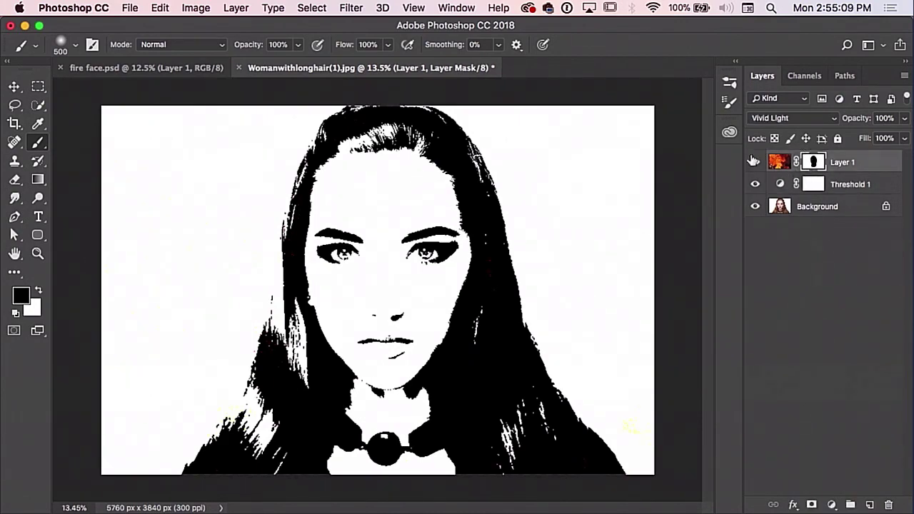
pyautogui.click(755, 185)
pyautogui.click(754, 185)
pyautogui.click(754, 185)
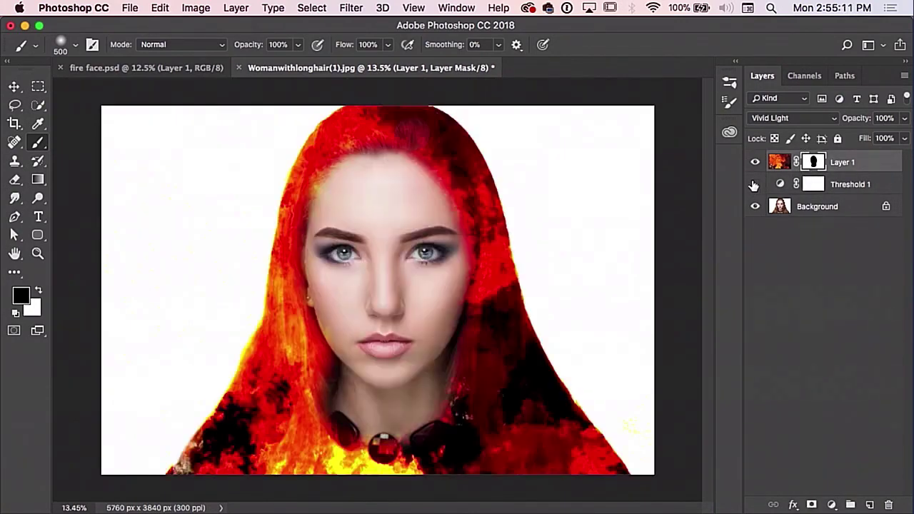
pyautogui.click(755, 184)
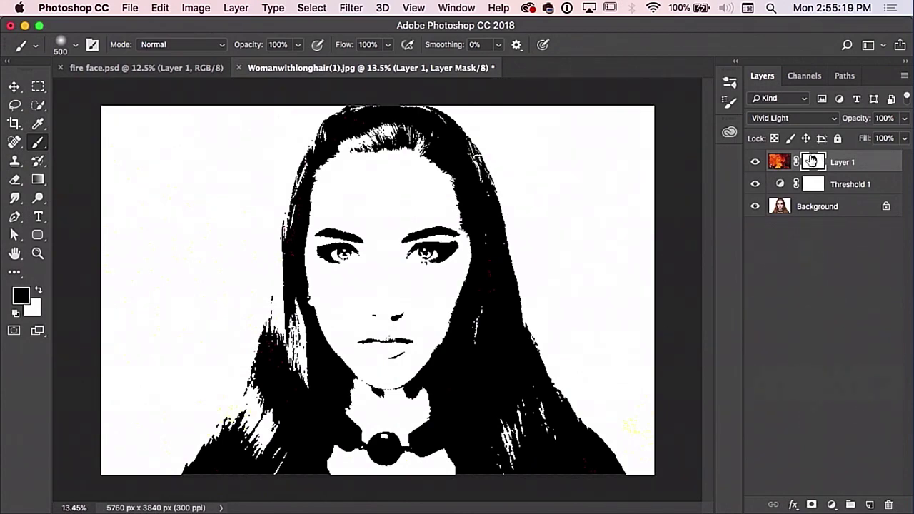
pyautogui.moveTo(812, 162); pyautogui.dragTo(813, 187)
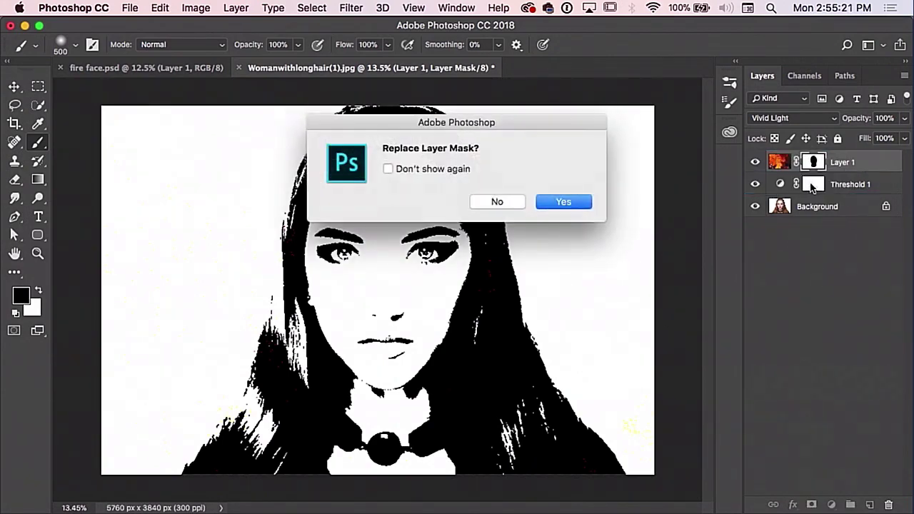
pyautogui.click(564, 202)
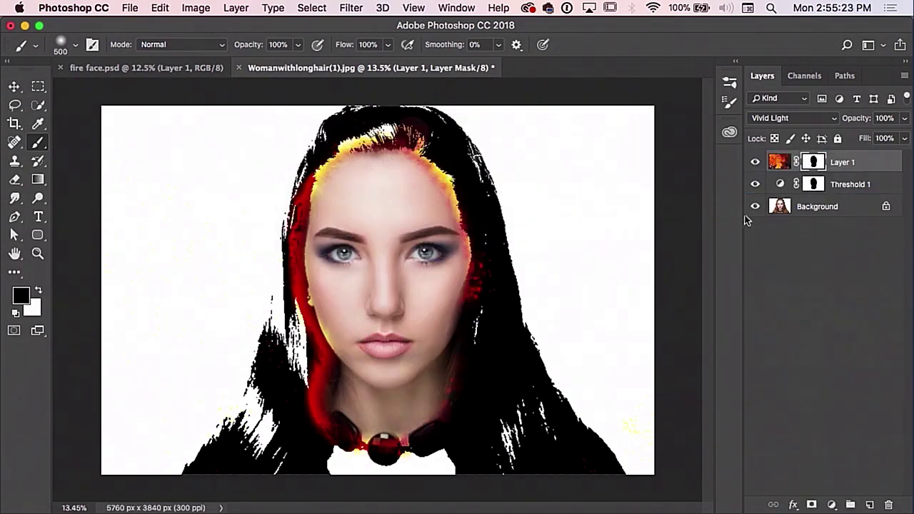
pyautogui.click(808, 185)
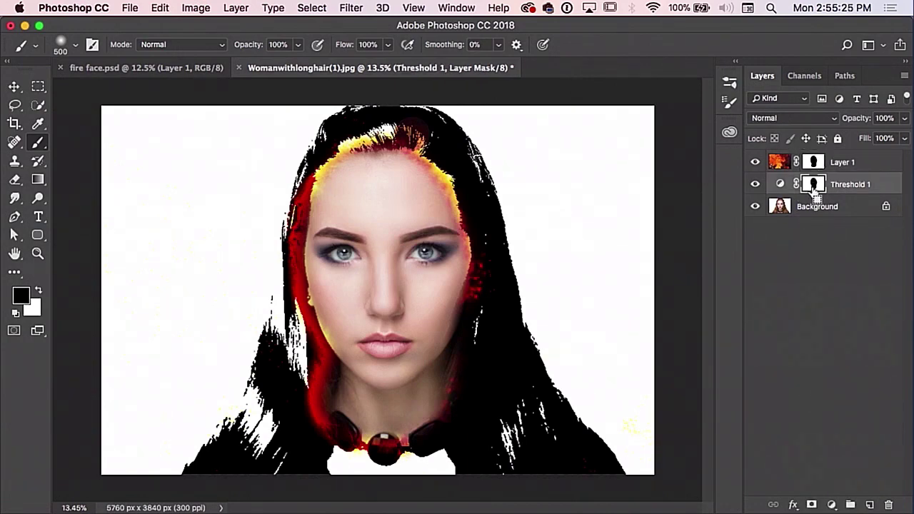
pyautogui.press('super+i')
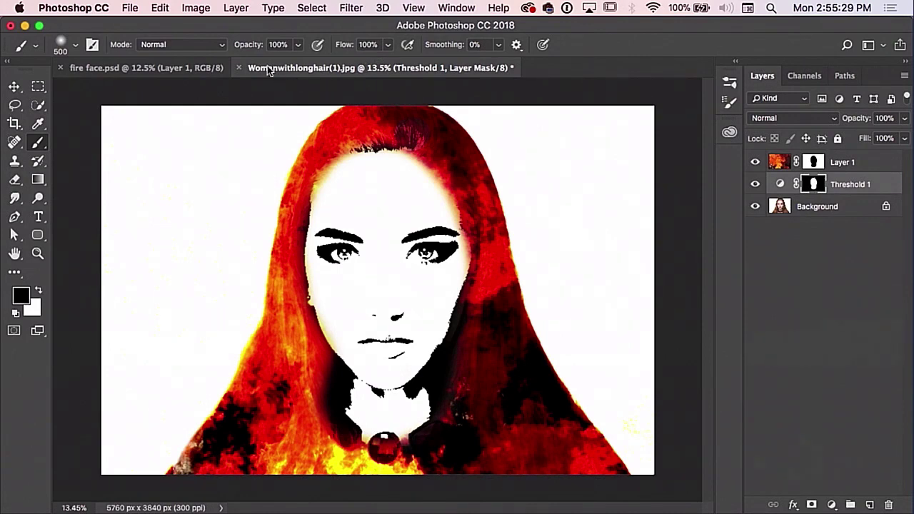
# - Close Womanwithlonghair(1).jpg without saving, and close fire face.psd as well
pyautogui.click(239, 67)
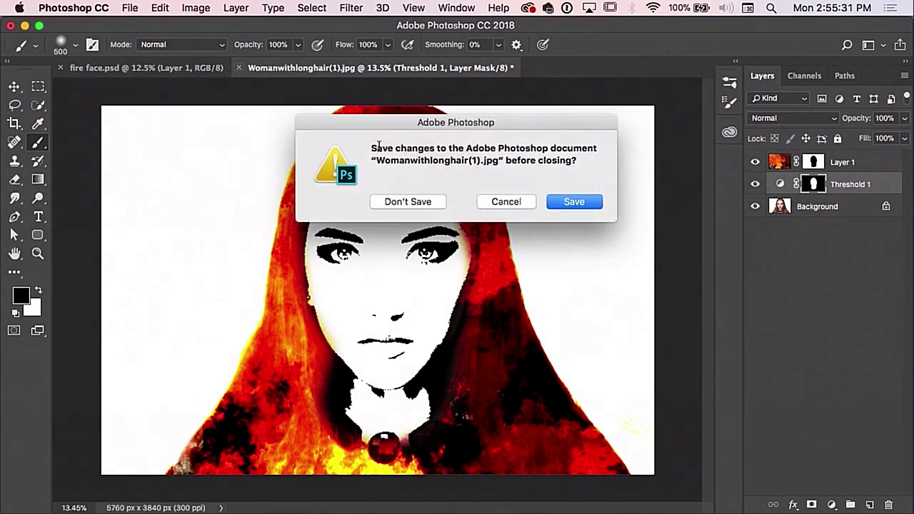
pyautogui.click(408, 201)
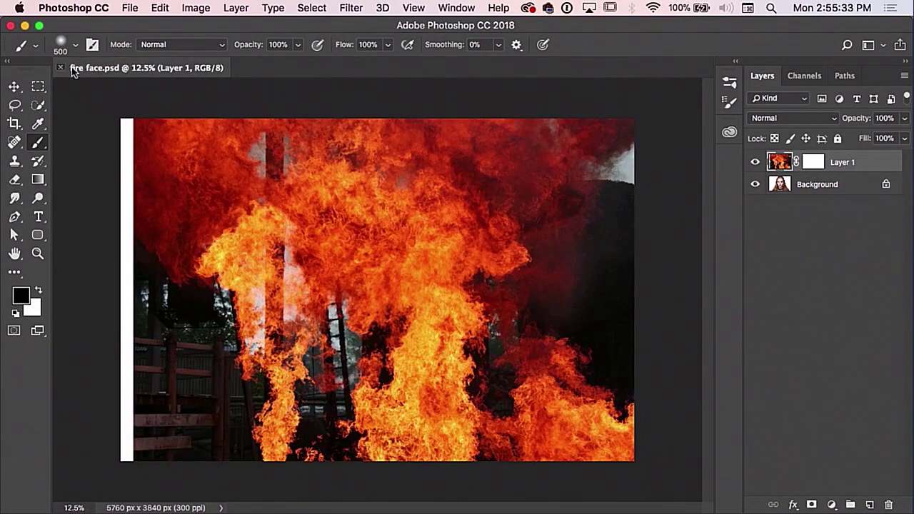
pyautogui.click(60, 67)
# - Switch to Adobe Bridge and open the autumn maple leaves image together with the portrait of the woman wearing leaves in Photoshop
pyautogui.press('super+Tab')
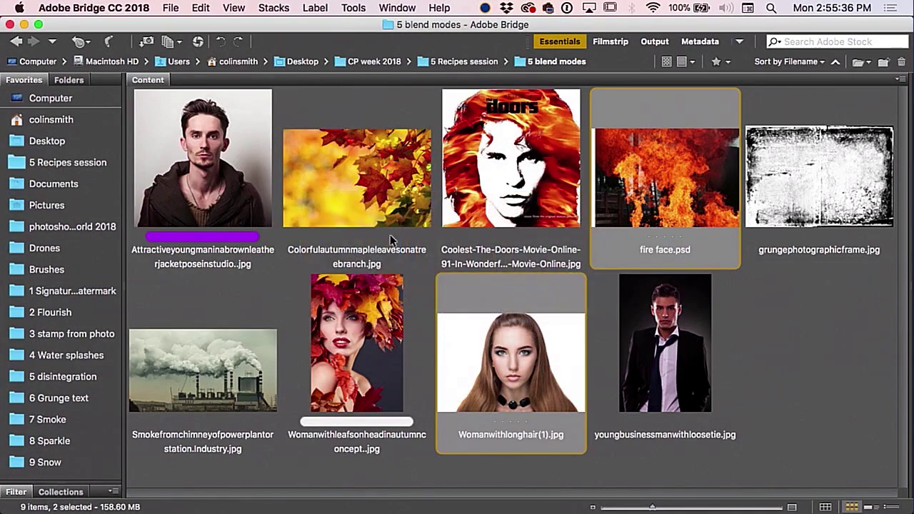
pyautogui.click(367, 183)
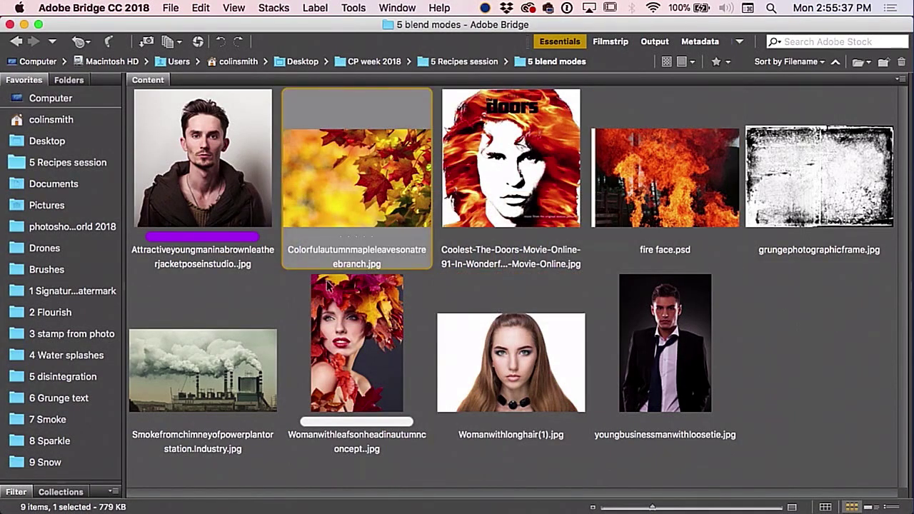
pyautogui.keyDown('super'); pyautogui.click(341, 306); pyautogui.keyUp('super')
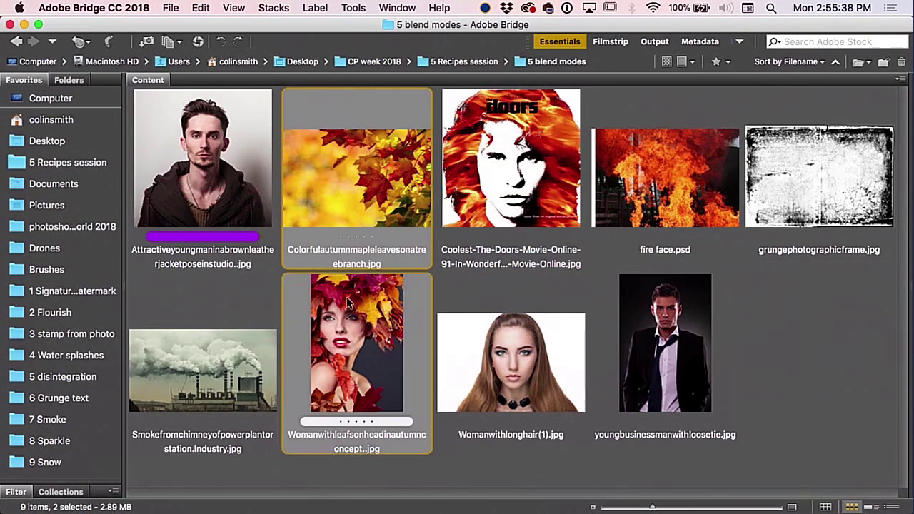
pyautogui.doubleClick(374, 155)
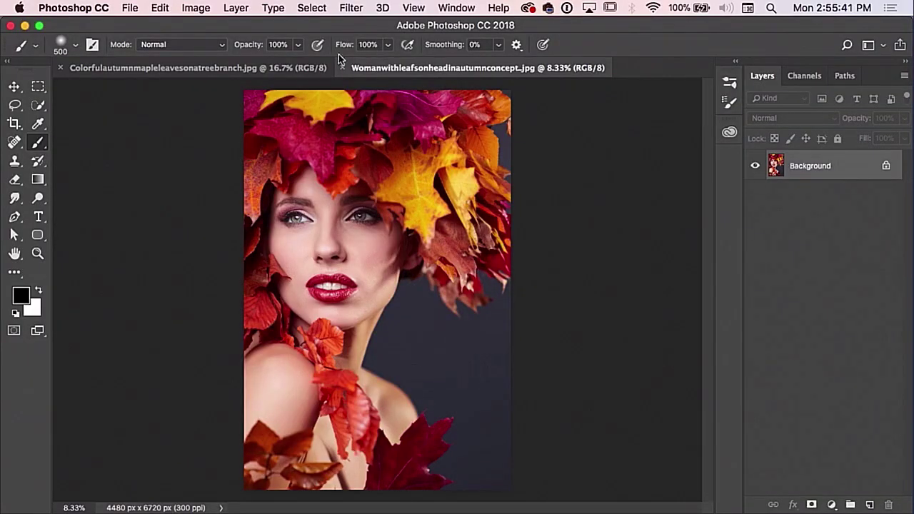
# - Move the portrait of the woman with leaves into the maple leaves document as a new layer using the Move tool
pyautogui.click(14, 88)
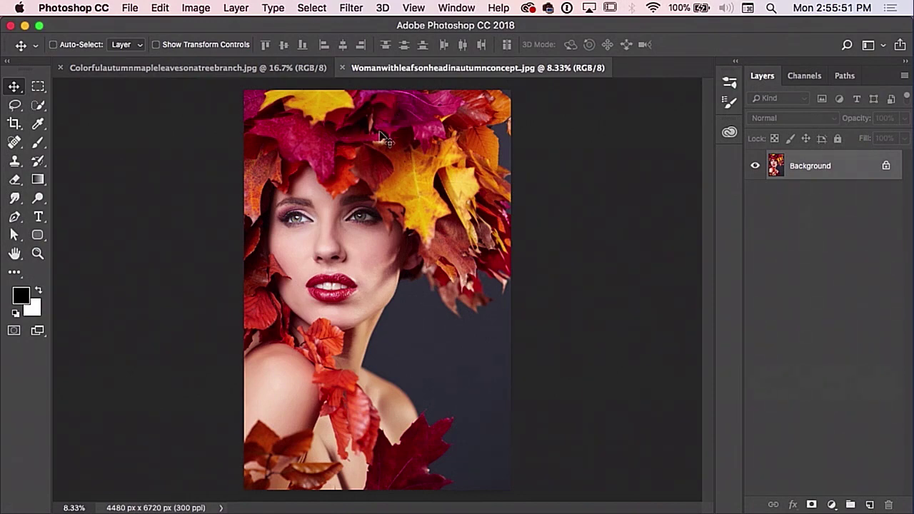
pyautogui.moveTo(376, 142); pyautogui.dragTo(294, 62)
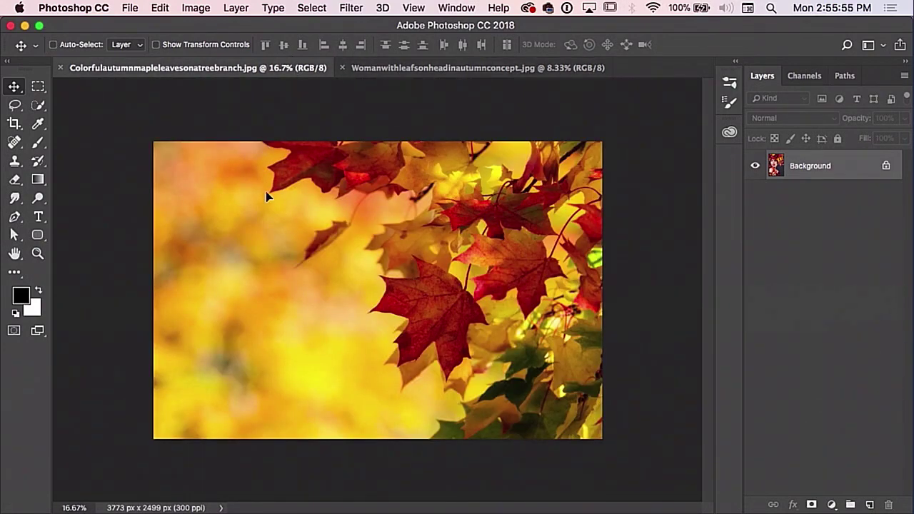
pyautogui.moveTo(265, 197); pyautogui.dragTo(292, 259)
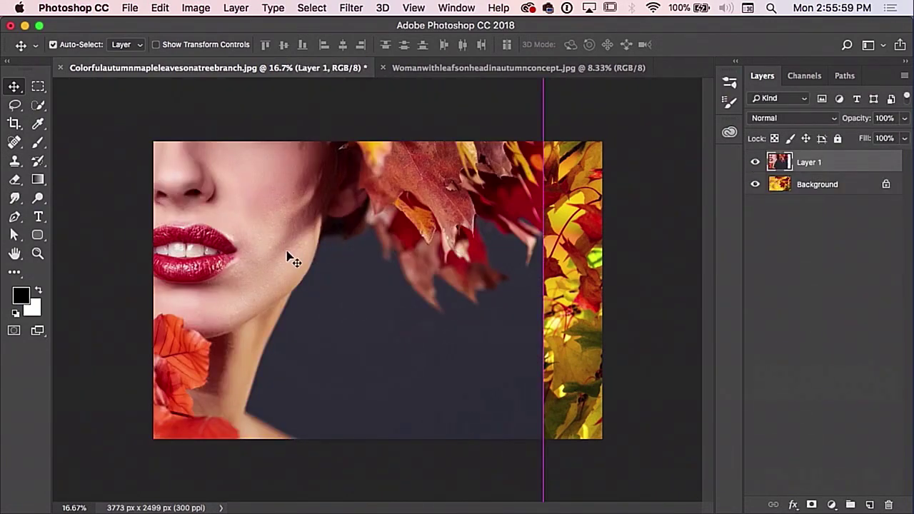
# - Free-transform the portrait layer with linked proportions, scaling it down so the woman's head and leaf headdress fit over the maple leaves
pyautogui.press('super+t')
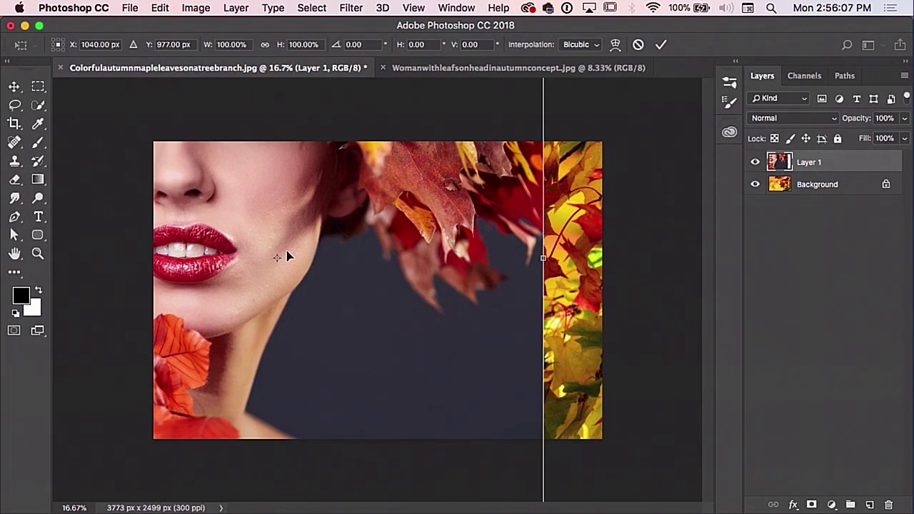
pyautogui.click(264, 44)
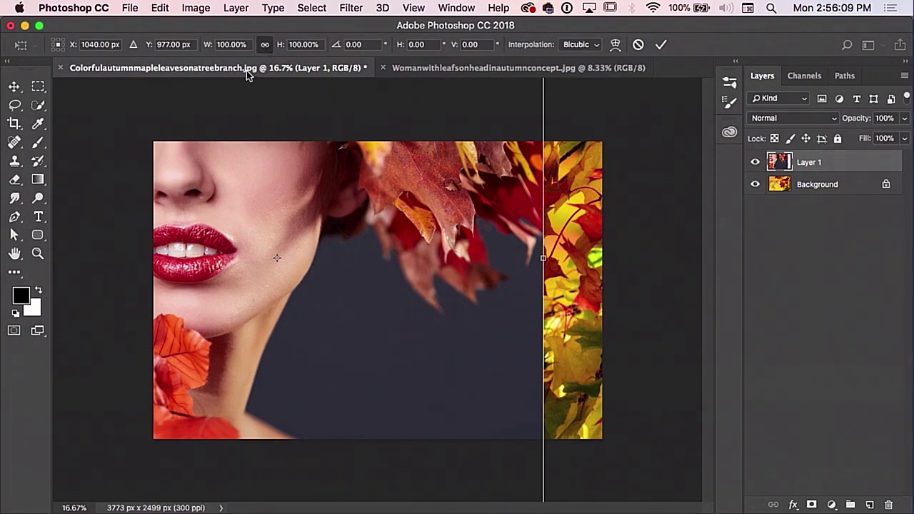
pyautogui.moveTo(217, 40); pyautogui.dragTo(191, 44)
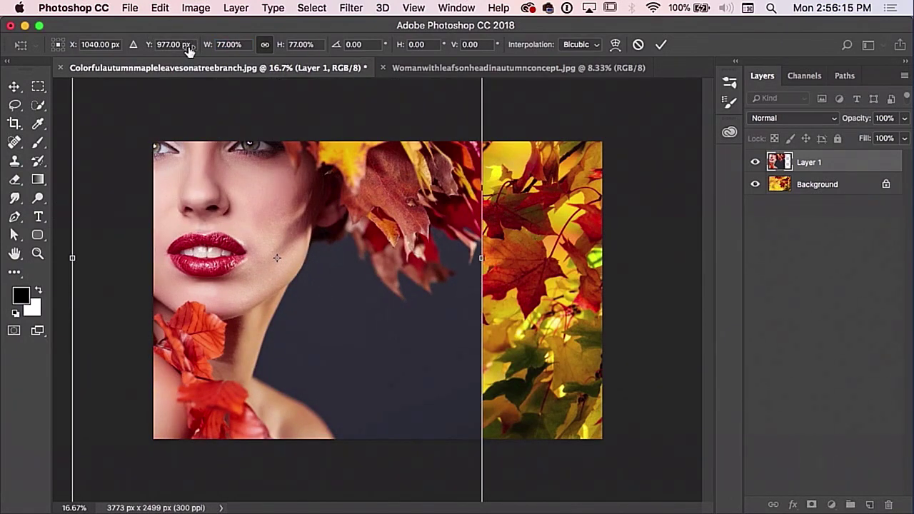
pyautogui.press('super+0')
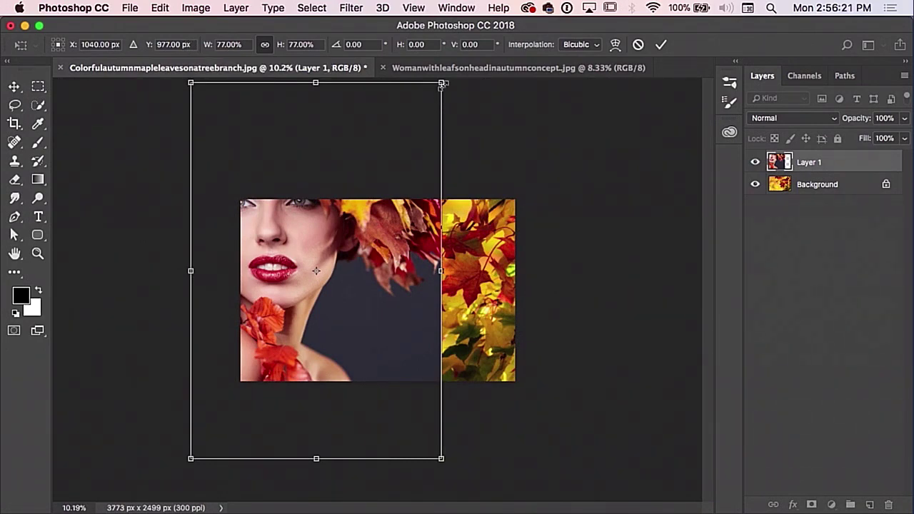
pyautogui.moveTo(442, 84); pyautogui.dragTo(373, 186)
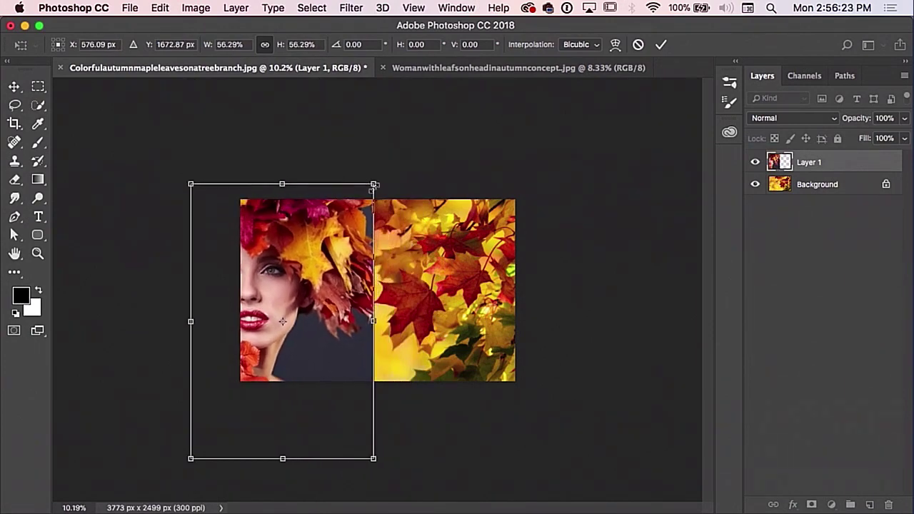
pyautogui.moveTo(185, 455); pyautogui.dragTo(211, 419)
pyautogui.press('Return')
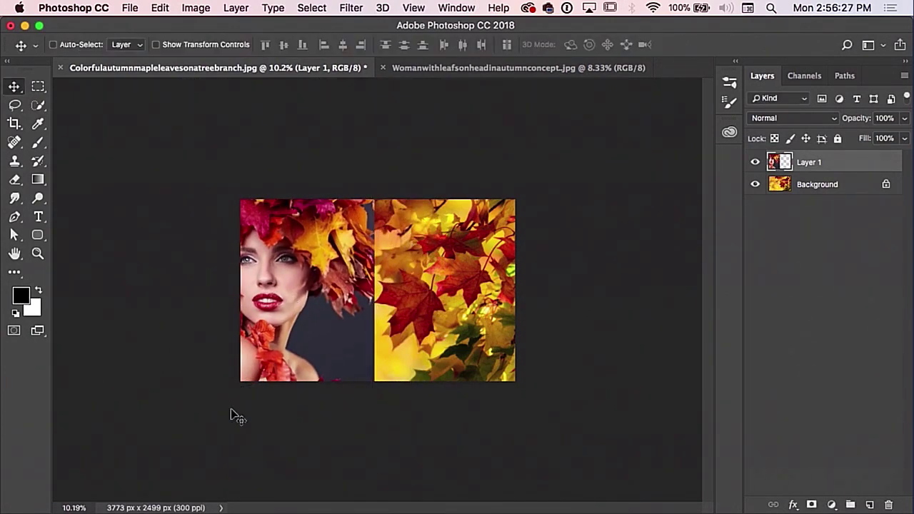
# - Position the portrait layer with its upper edge along the canvas top and the woman's face in the left half
pyautogui.moveTo(313, 230); pyautogui.dragTo(337, 246)
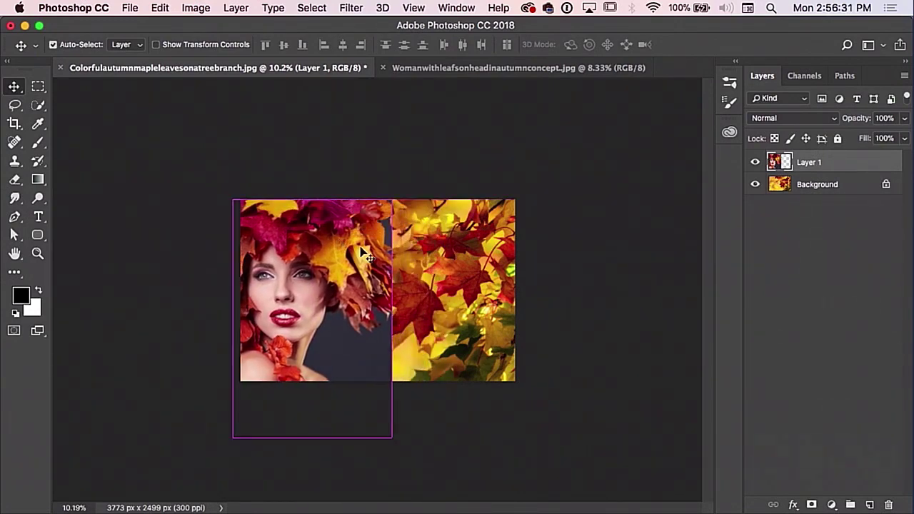
pyautogui.scroll(4, 364, 254)
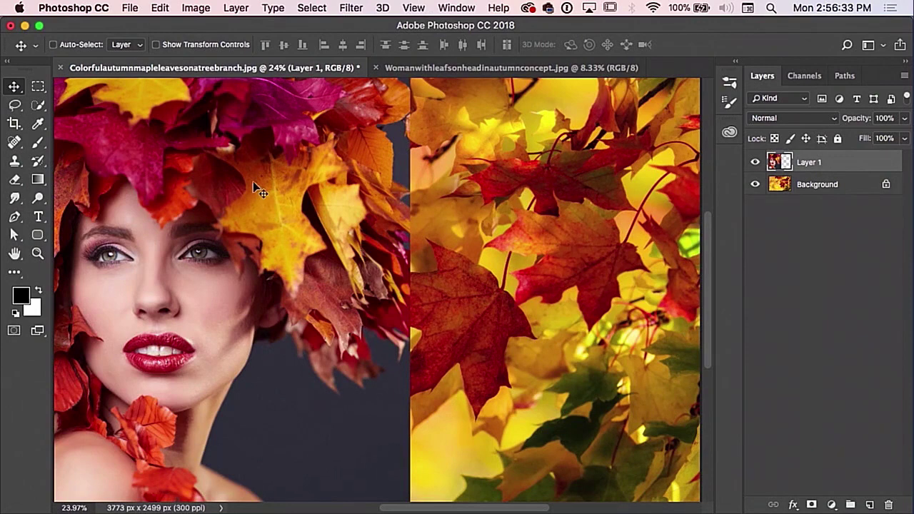
pyautogui.scroll(-2, 254, 187)
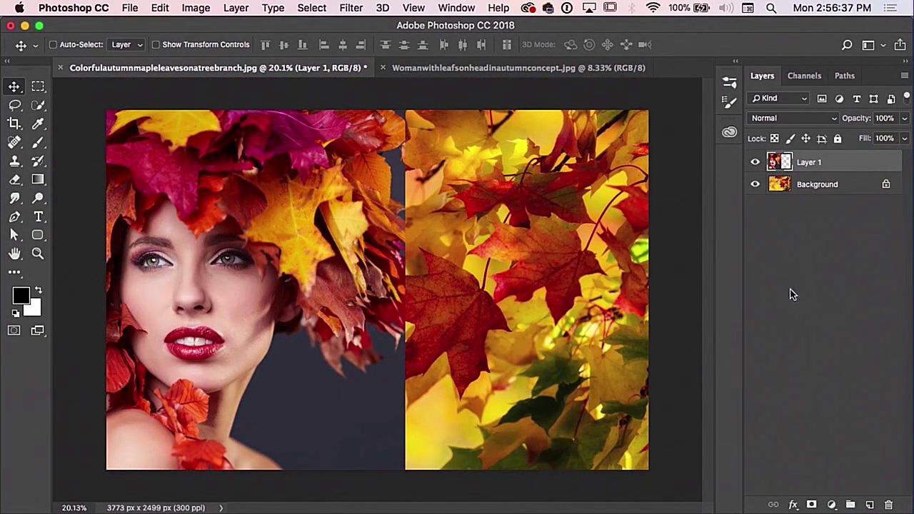
# - Add a layer mask to Layer 1 and set up a linear white-to-black gradient with white as the foreground colour
pyautogui.click(810, 504)
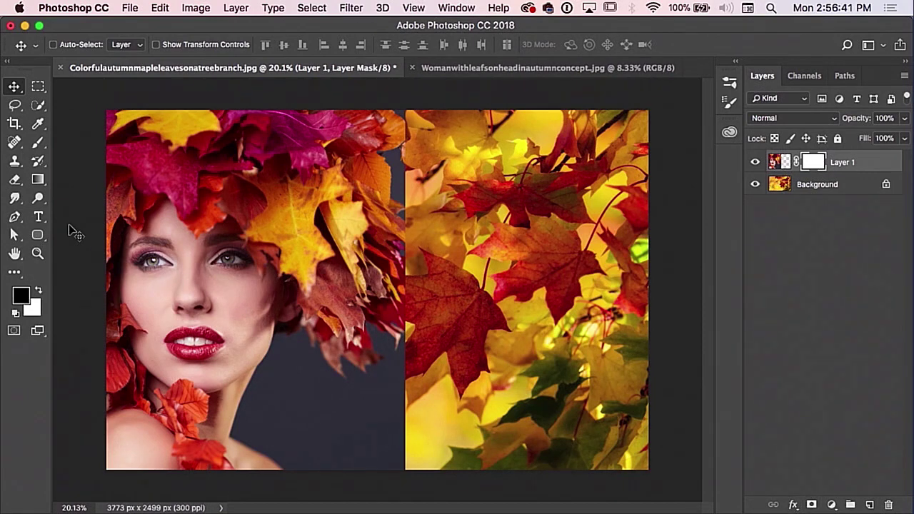
pyautogui.press('x')
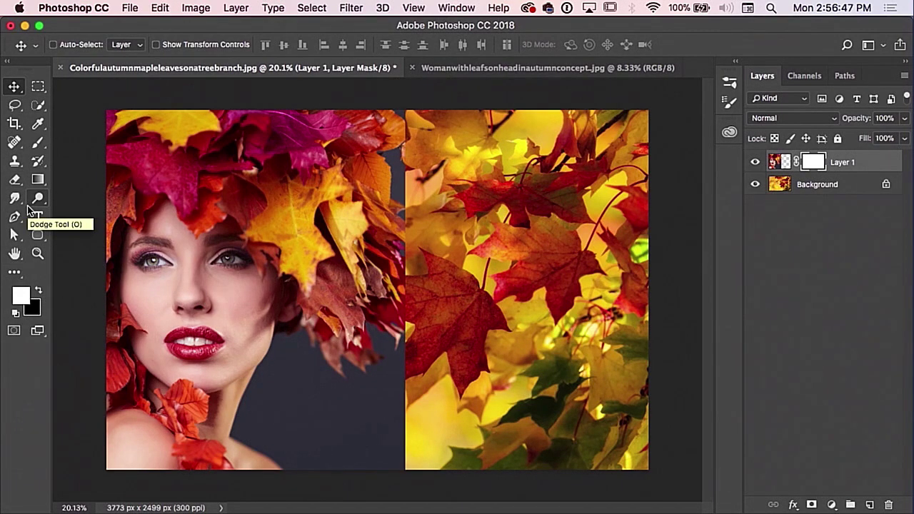
pyautogui.click(38, 180)
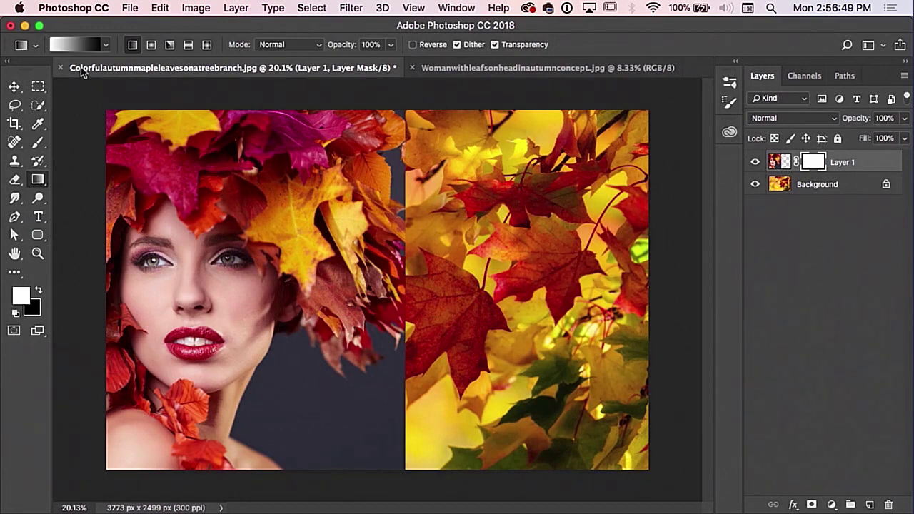
pyautogui.click(106, 46)
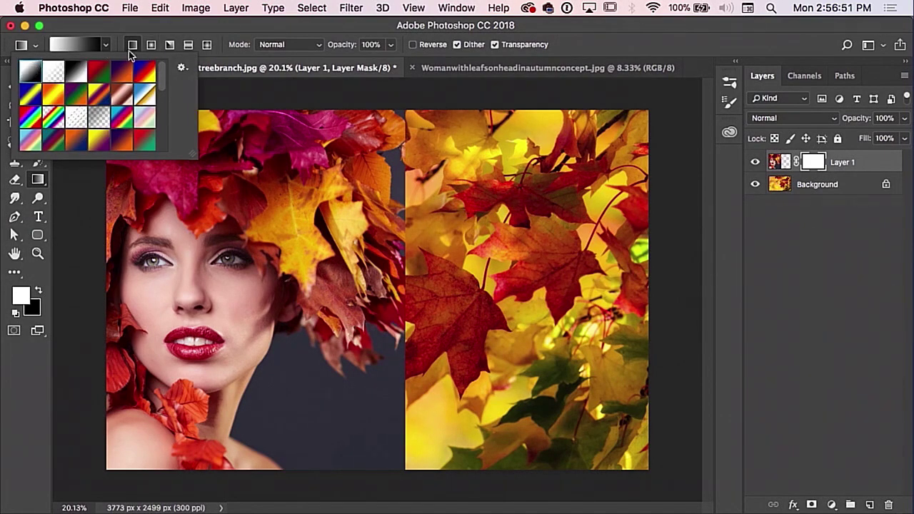
pyautogui.click(132, 45)
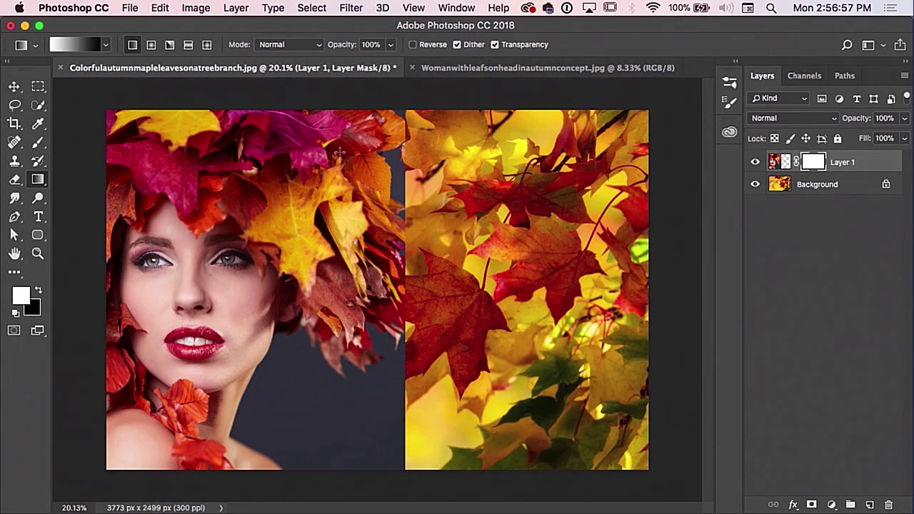
# - Try linear gradients of different directions and lengths on Layer 1's mask to compare how the portrait fades into the leaves
pyautogui.moveTo(344, 207); pyautogui.dragTo(286, 207)
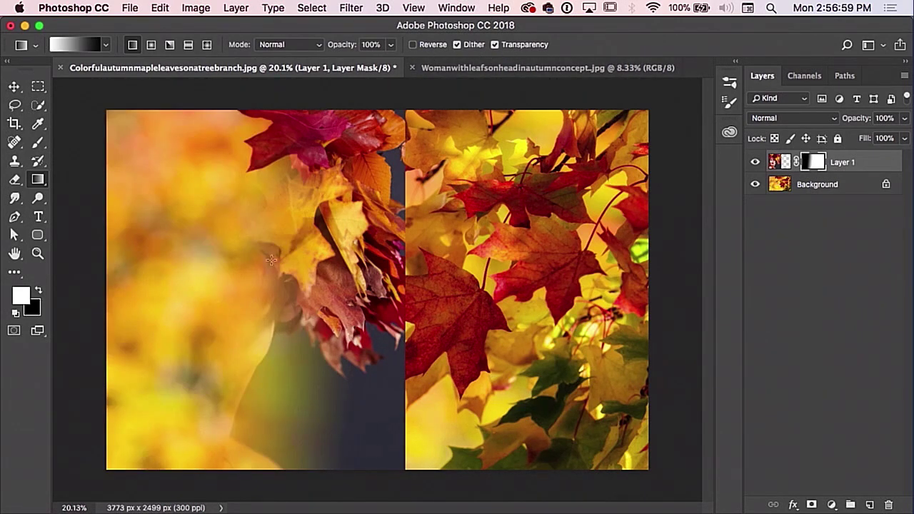
pyautogui.moveTo(257, 265); pyautogui.dragTo(409, 273)
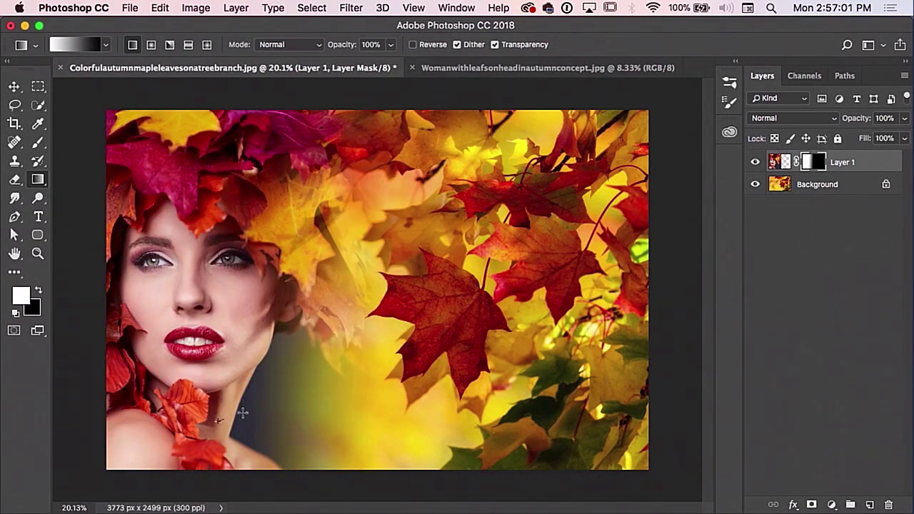
pyautogui.moveTo(241, 414); pyautogui.dragTo(351, 371)
pyautogui.moveTo(209, 372); pyautogui.dragTo(355, 354)
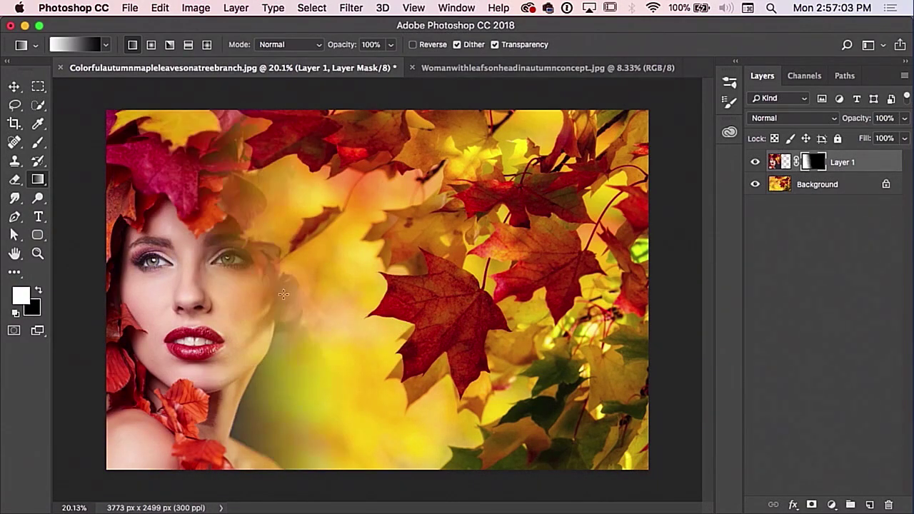
pyautogui.moveTo(207, 259); pyautogui.dragTo(306, 231)
pyautogui.moveTo(190, 198); pyautogui.dragTo(331, 165)
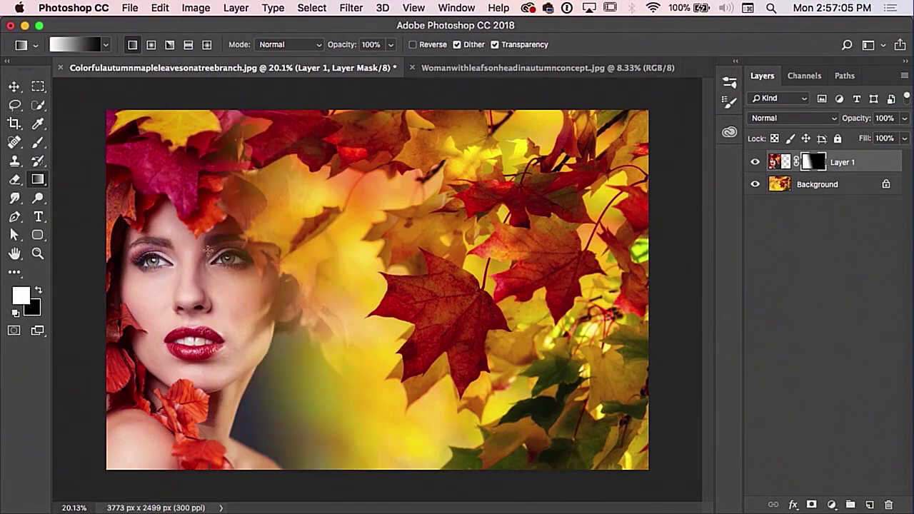
pyautogui.moveTo(151, 322); pyautogui.dragTo(284, 320)
pyautogui.moveTo(176, 215); pyautogui.dragTo(195, 270)
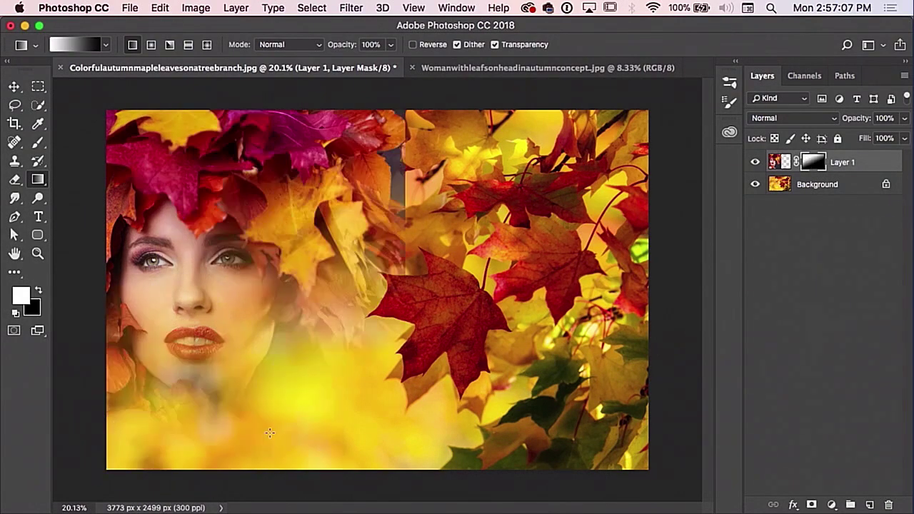
# - Redraw the mask gradient diagonally from the woman's face down toward the leaves so the portrait fades softly into the background
pyautogui.moveTo(194, 307); pyautogui.dragTo(247, 270)
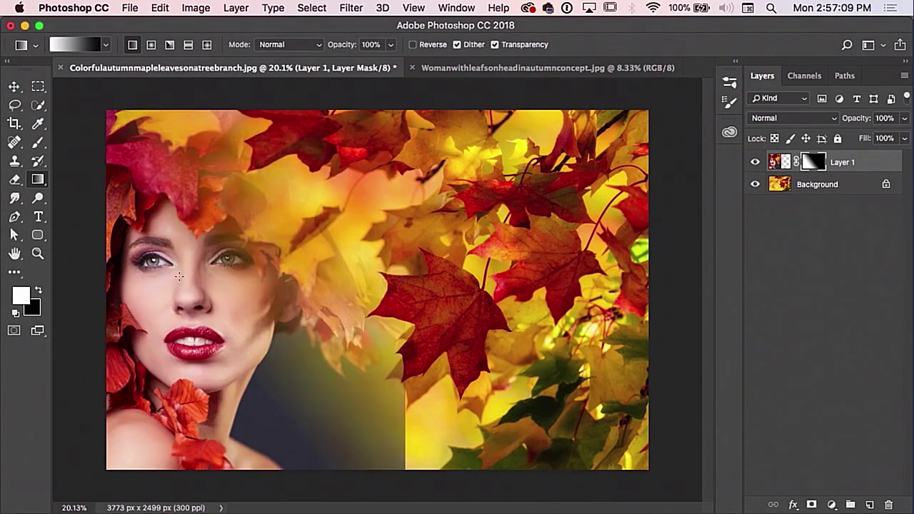
pyautogui.moveTo(180, 277); pyautogui.dragTo(362, 325)
pyautogui.moveTo(128, 266); pyautogui.dragTo(362, 360)
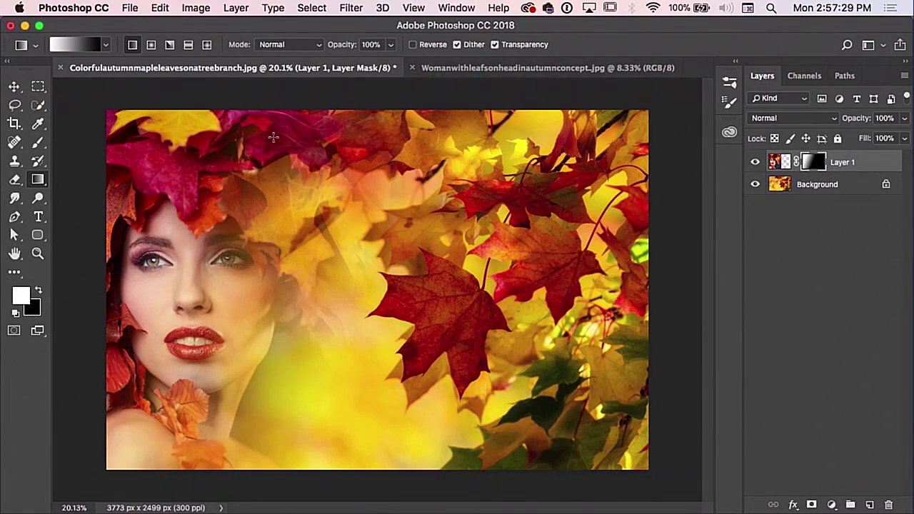
# - Paint white over the woman's face on the mask with a soft 500 px brush at 2% hardness and 50% opacity
pyautogui.press('b')
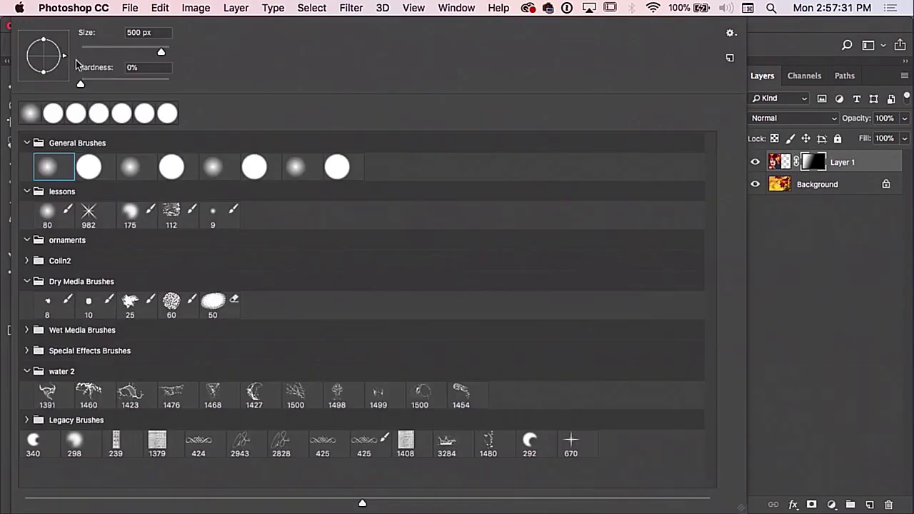
pyautogui.click(77, 46)
pyautogui.moveTo(81, 85); pyautogui.dragTo(83, 85)
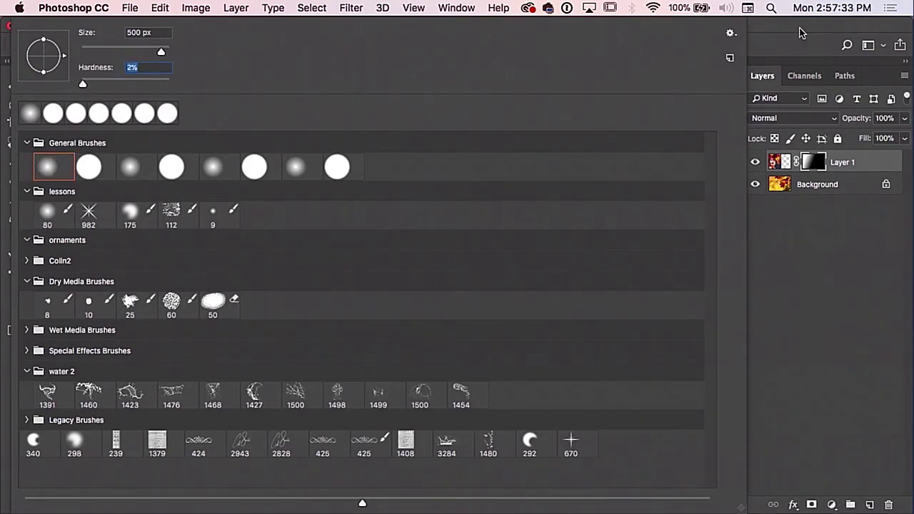
pyautogui.click(800, 33)
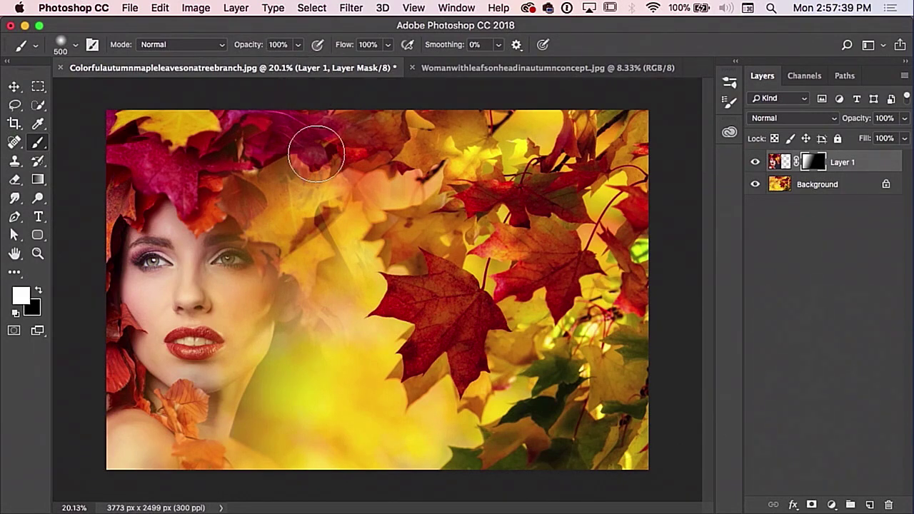
pyautogui.press('6')
pyautogui.press('3')
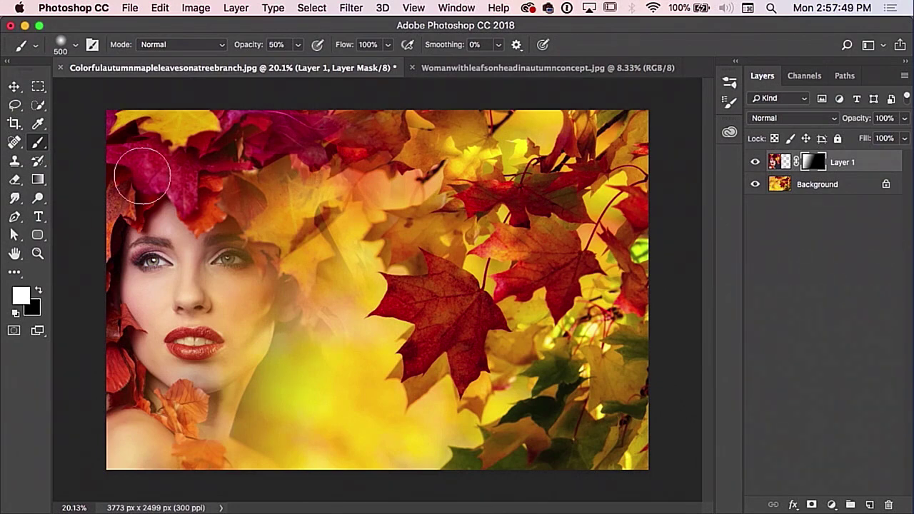
pyautogui.click(214, 234)
pyautogui.moveTo(219, 266)
pyautogui.mouseDown()
pyautogui.moveTo(209, 337)
pyautogui.moveTo(199, 377)
pyautogui.moveTo(253, 268)
pyautogui.moveTo(215, 347)
pyautogui.moveTo(244, 273)
pyautogui.moveTo(206, 375)
pyautogui.moveTo(238, 325)
pyautogui.moveTo(207, 388)
pyautogui.moveTo(240, 279)
pyautogui.moveTo(217, 230)
pyautogui.moveTo(194, 207)
pyautogui.moveTo(230, 255)
pyautogui.moveTo(205, 192)
pyautogui.moveTo(230, 241)
pyautogui.moveTo(228, 217)
pyautogui.moveTo(235, 273)
pyautogui.moveTo(240, 242)
pyautogui.moveTo(227, 323)
pyautogui.moveTo(246, 312)
pyautogui.moveTo(198, 405)
pyautogui.moveTo(215, 385)
pyautogui.moveTo(186, 395)
pyautogui.moveTo(191, 381)
pyautogui.moveTo(177, 354)
pyautogui.moveTo(192, 366)
pyautogui.moveTo(237, 245)
pyautogui.moveTo(194, 178)
pyautogui.moveTo(222, 266)
pyautogui.moveTo(204, 176)
pyautogui.moveTo(232, 284)
pyautogui.moveTo(205, 348)
pyautogui.mouseUp()
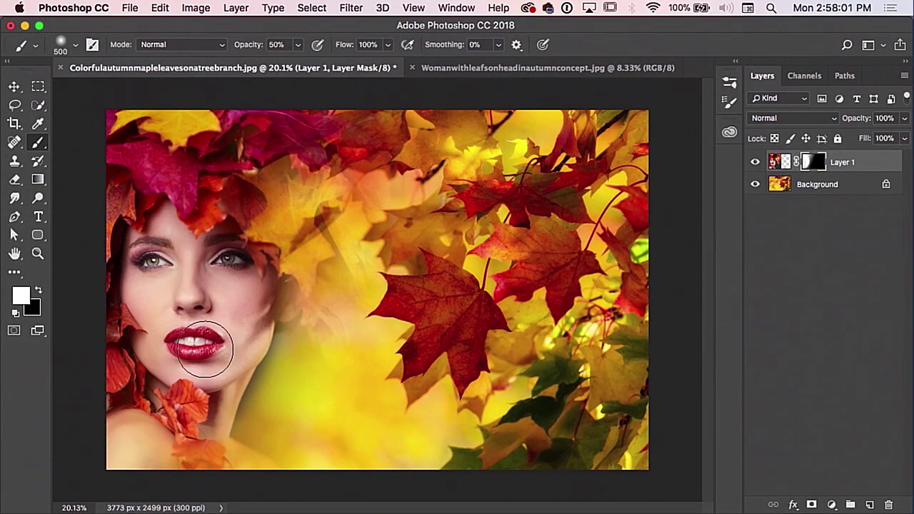